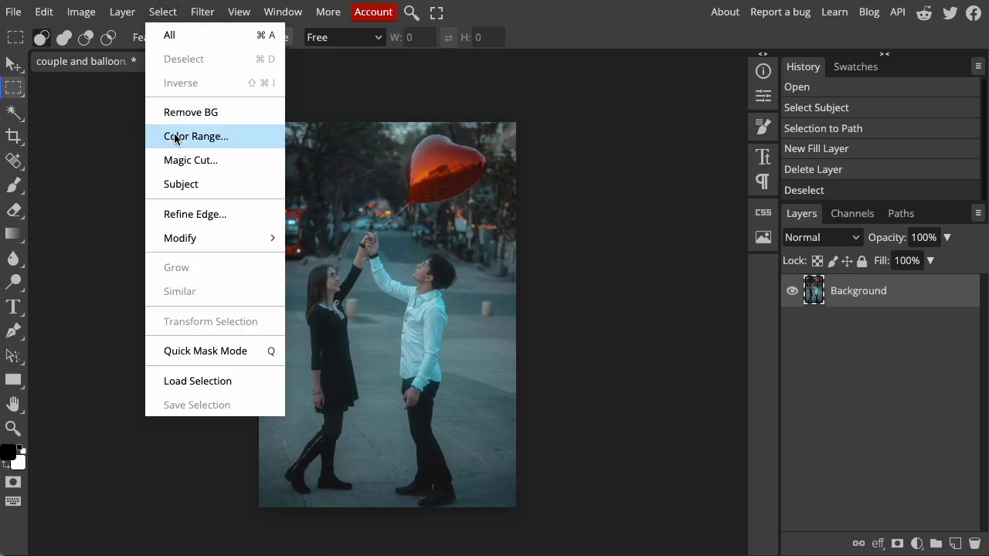
Select the couple and balloon as subject, make a work path, and fill it black
left_click(182, 184)
right_click(326, 207)
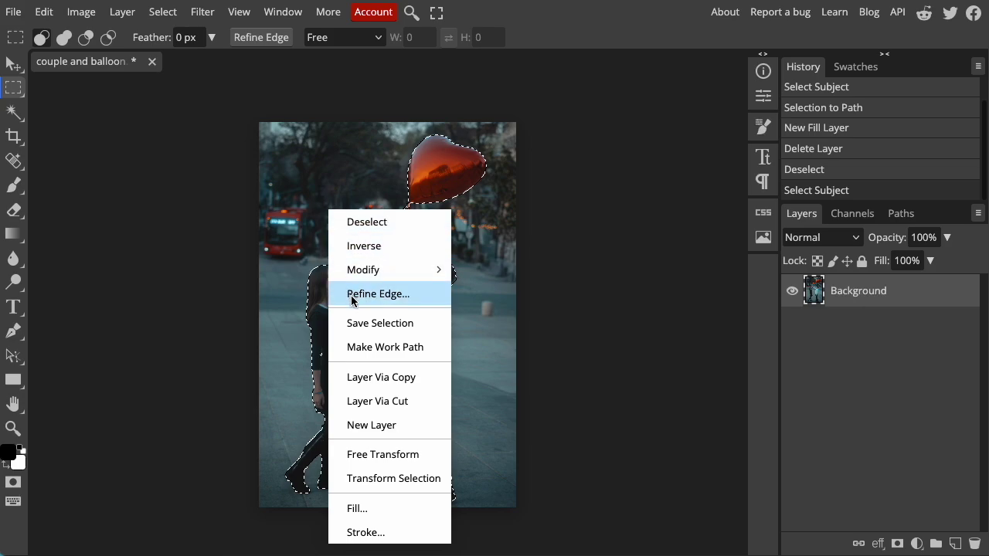
left_click(361, 347)
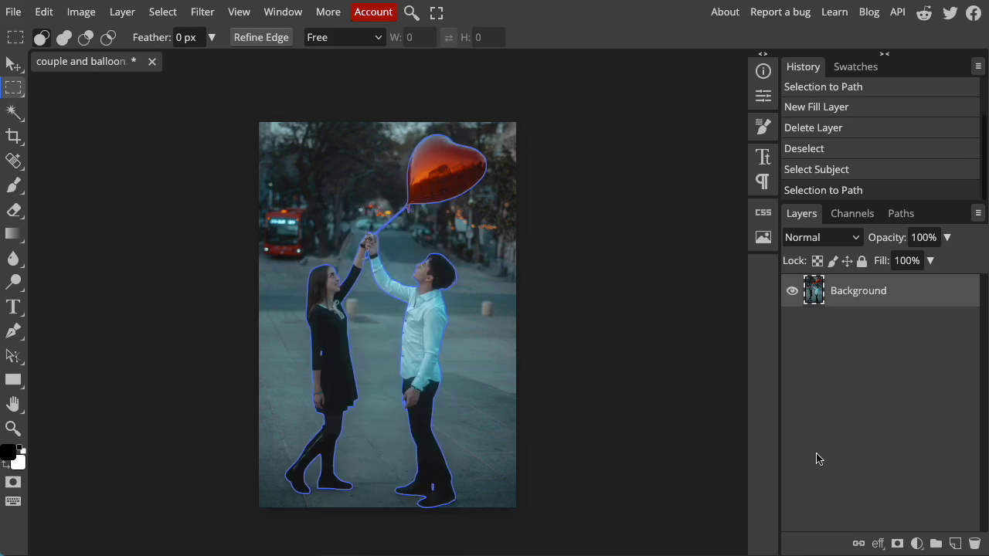
left_click(917, 544)
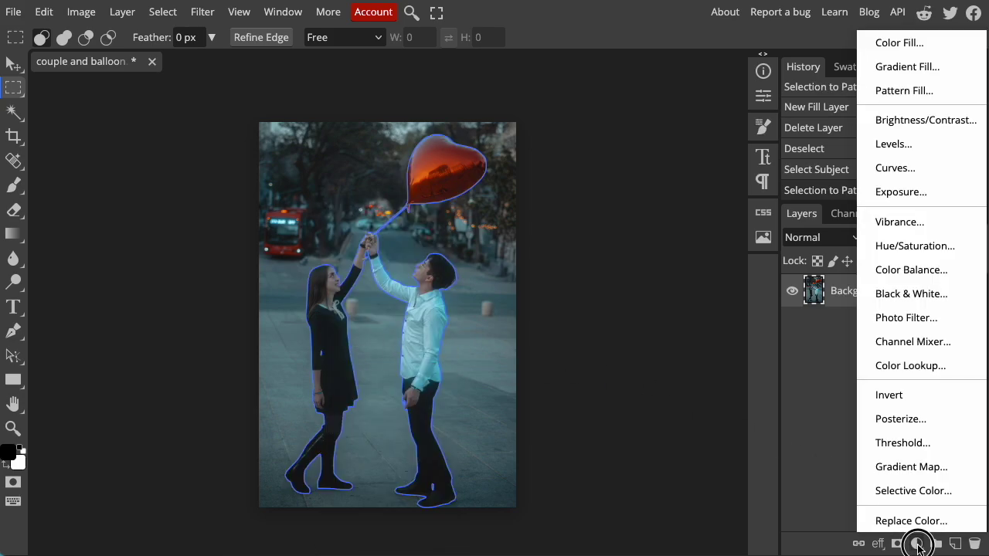
left_click(894, 47)
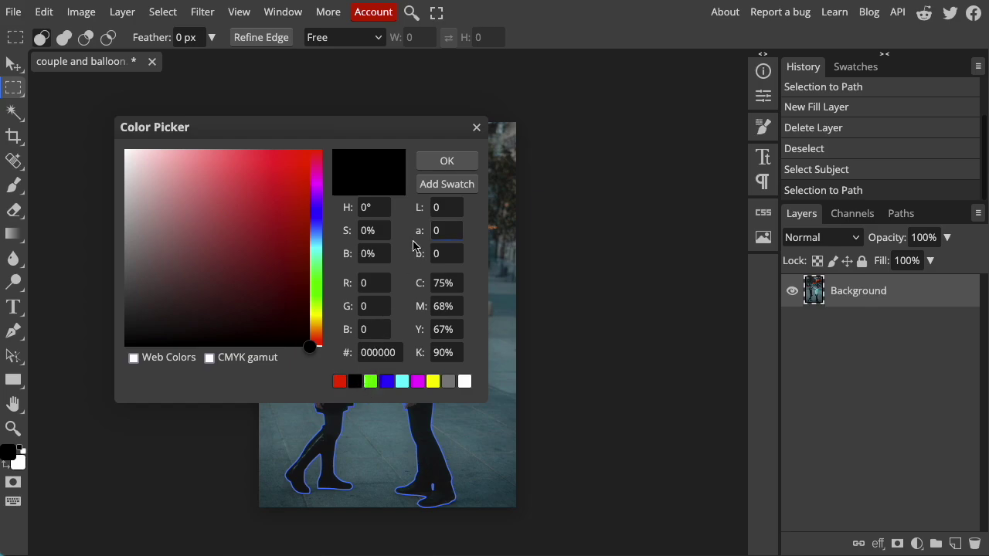
left_click(453, 161)
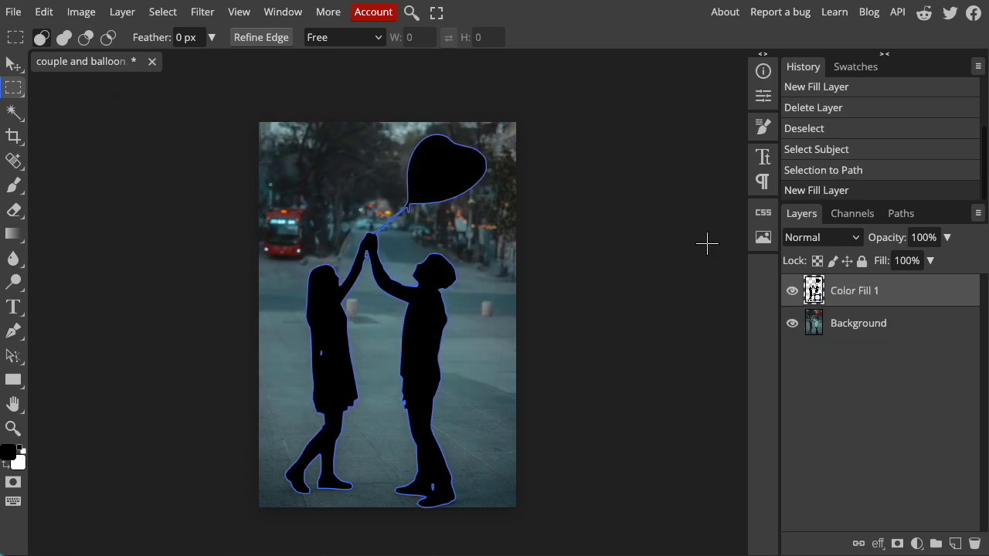
Bring up the SVG export preview of the black silhouette
left_click(12, 17)
mouse_move(58, 233)
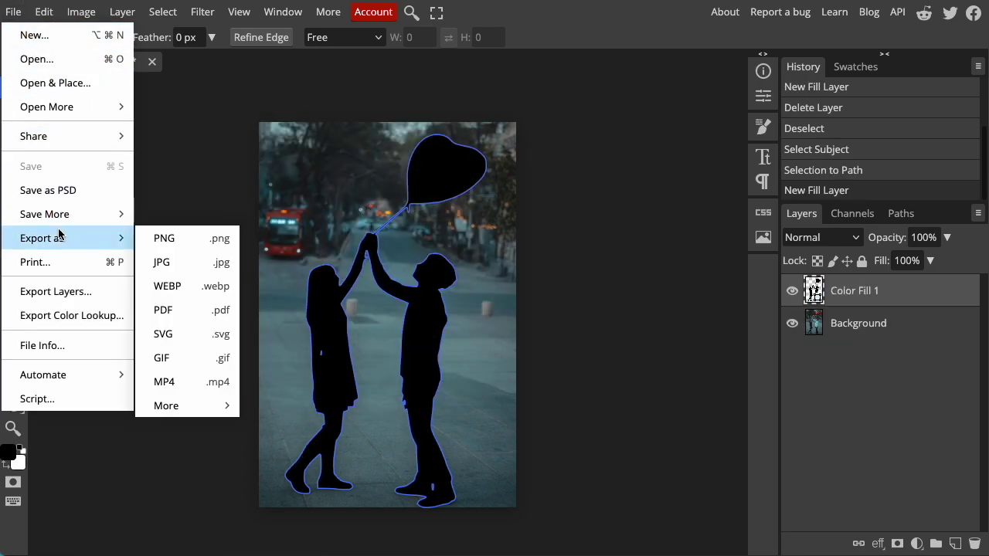
left_click(185, 339)
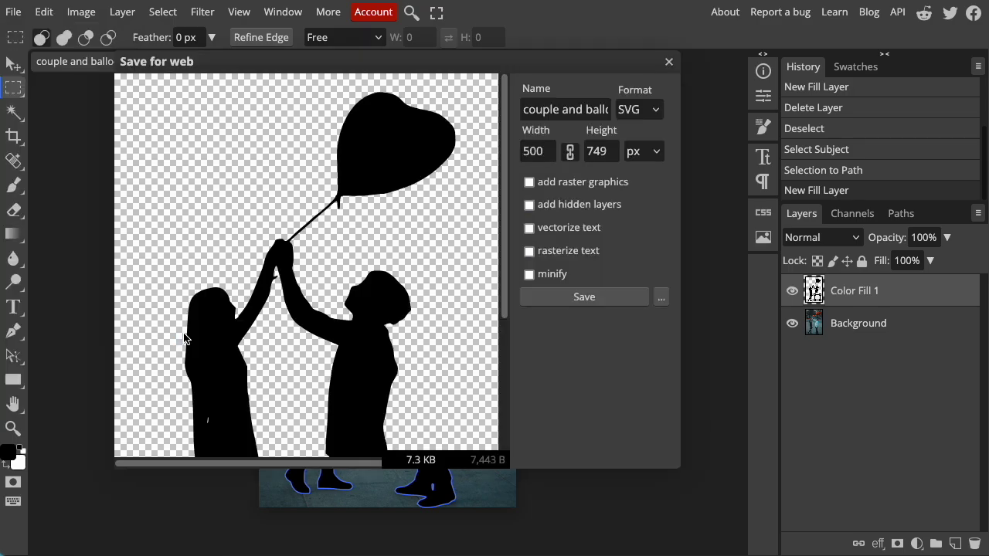
scroll(427, 335, "down", 3)
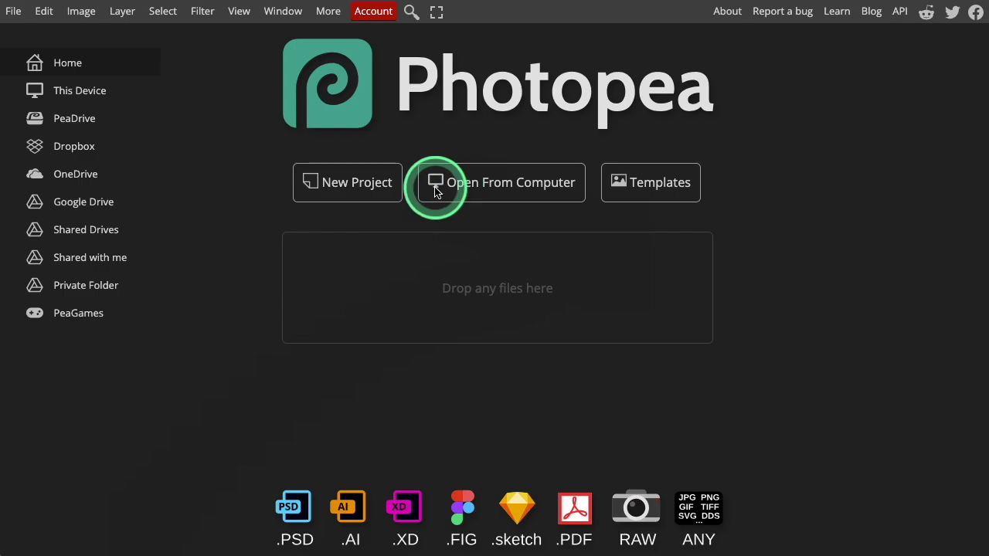
Load couple-photo.jpg from the computer by dropping it onto Photopea
left_click(562, 186)
left_click_drag(785, 203, 400, 284)
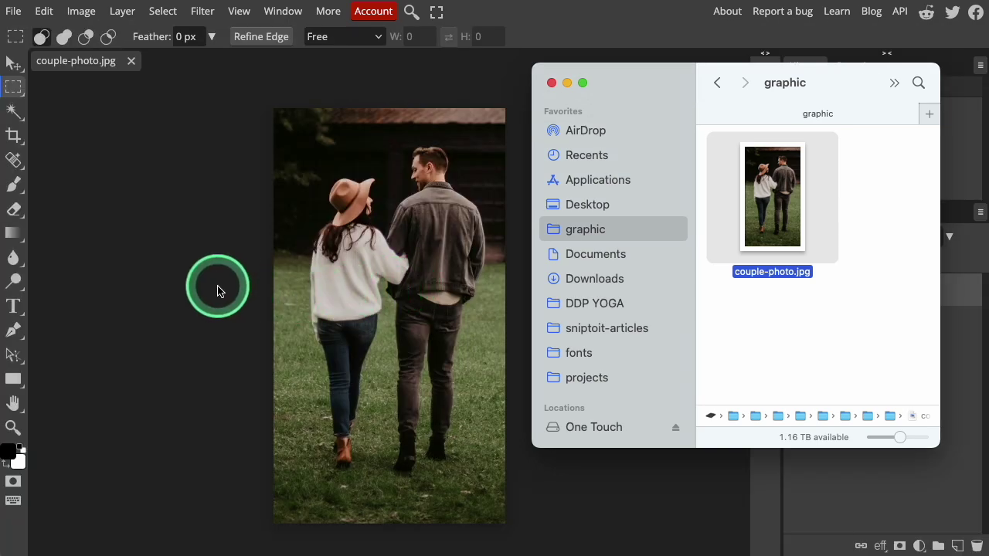
left_click(217, 290)
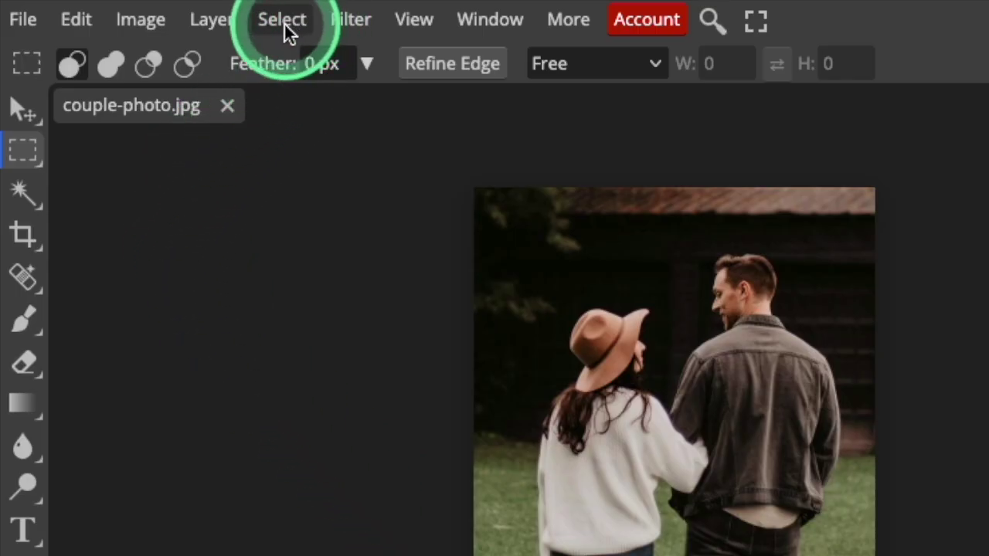
Use Select > Subject, accepting the premium prompt, to select both walking figures
left_click(283, 23)
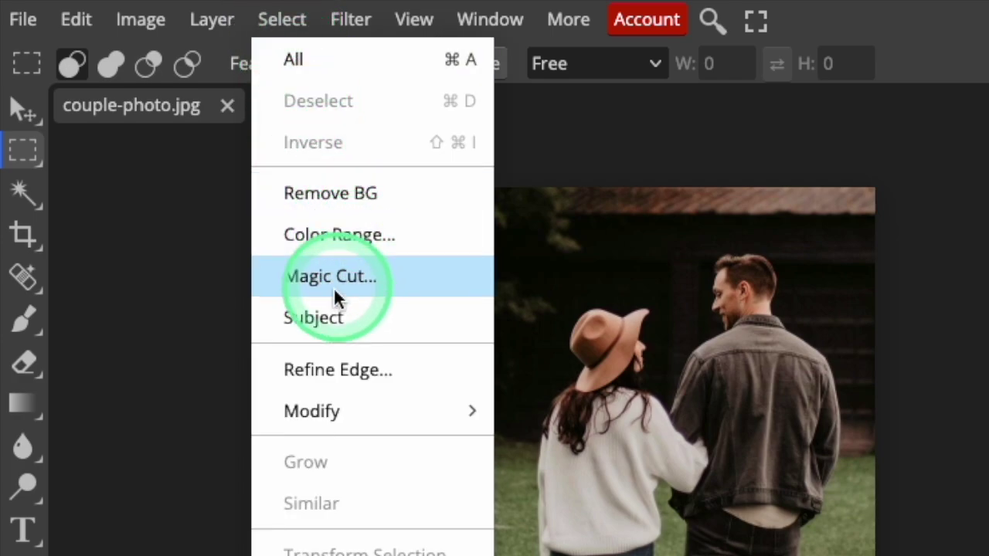
left_click(323, 315)
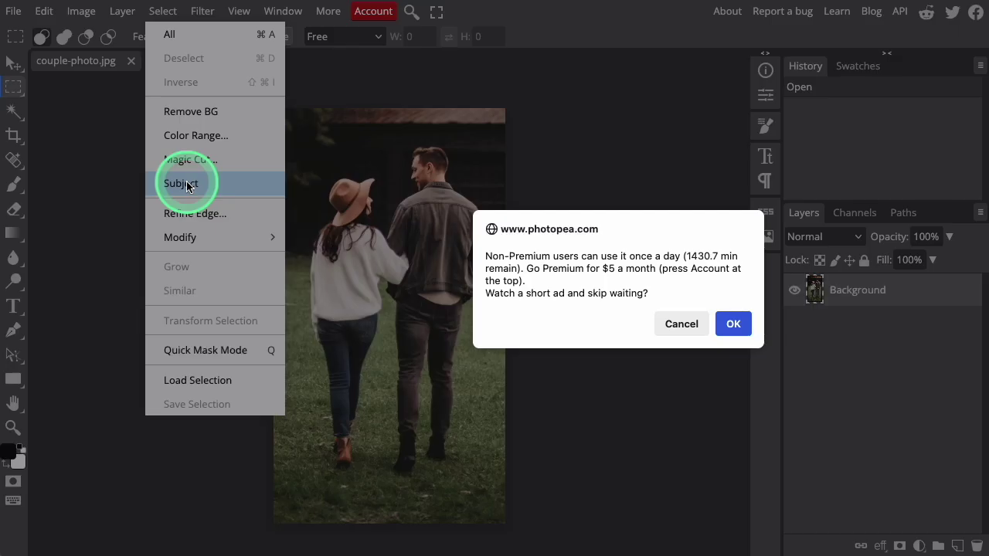
left_click(731, 325)
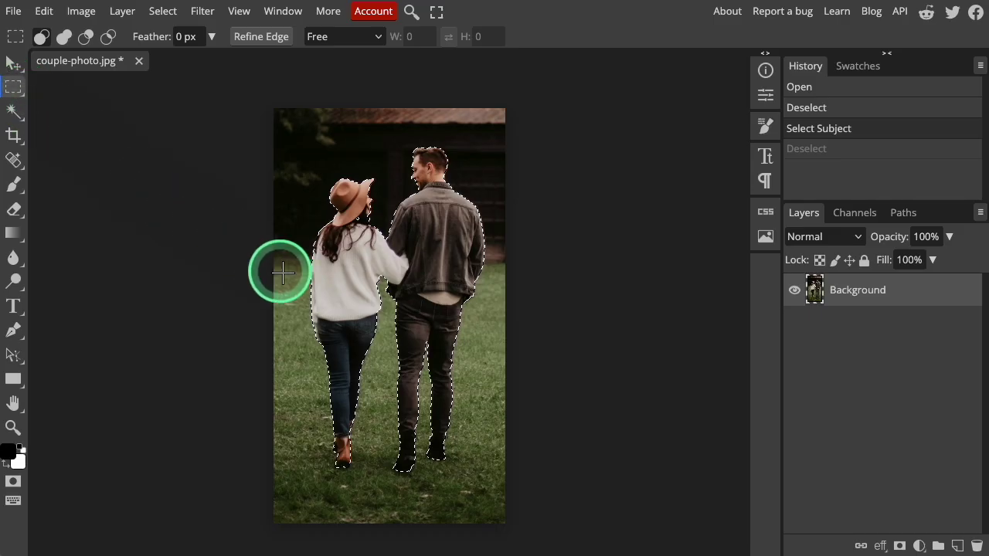
right_click(388, 172)
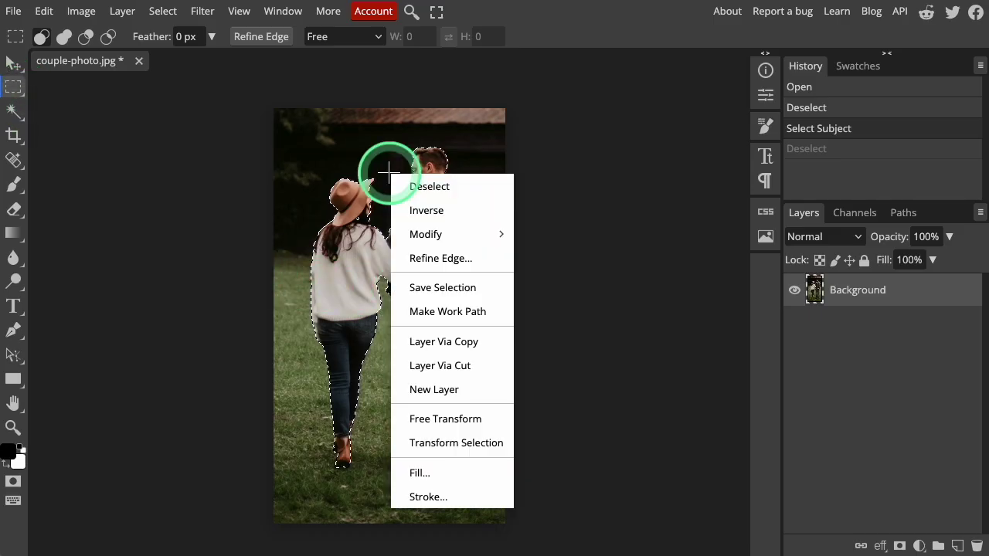
Turn the couple selection into a work path with Make Work Path
left_click(448, 312)
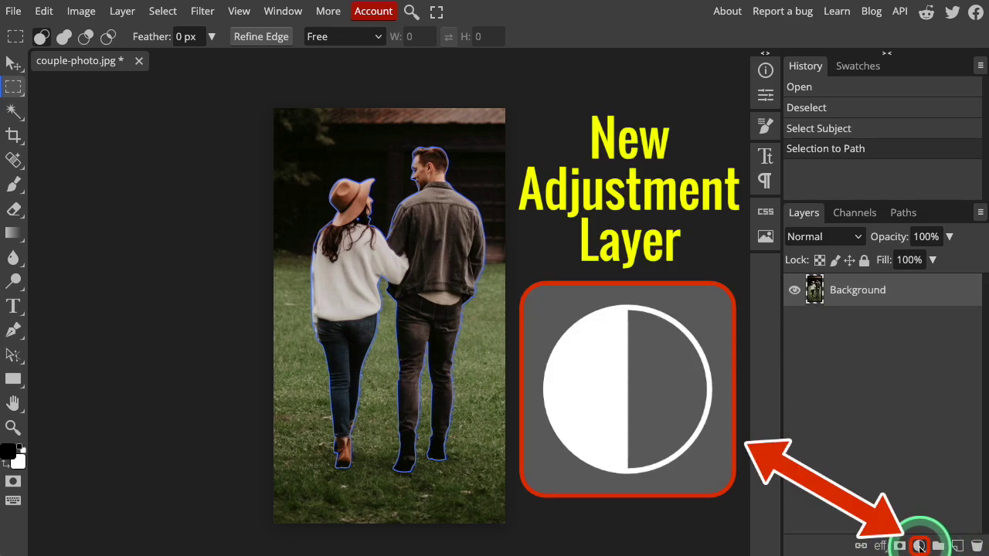
Add a Color Fill layer in black 000000 over the couple's path
left_click(920, 545)
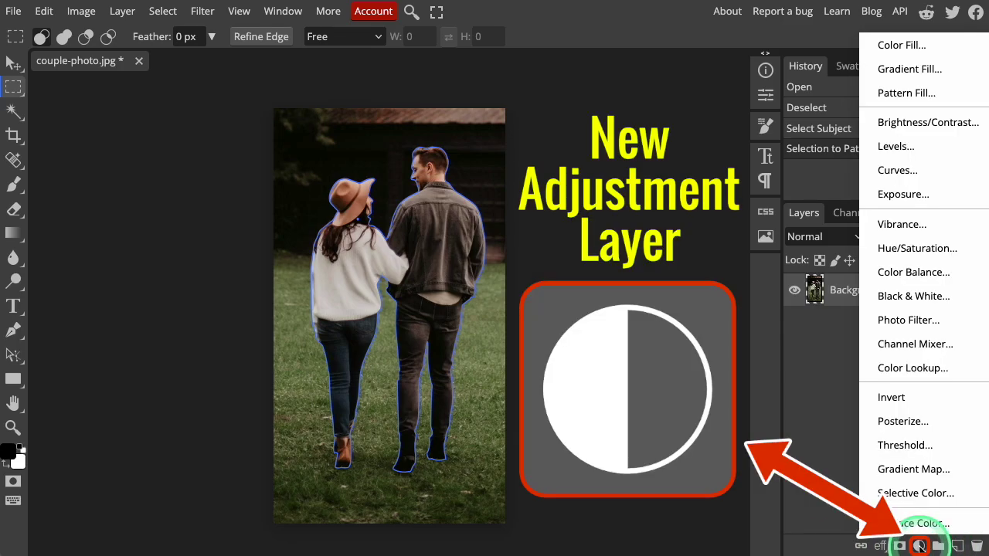
left_click(892, 48)
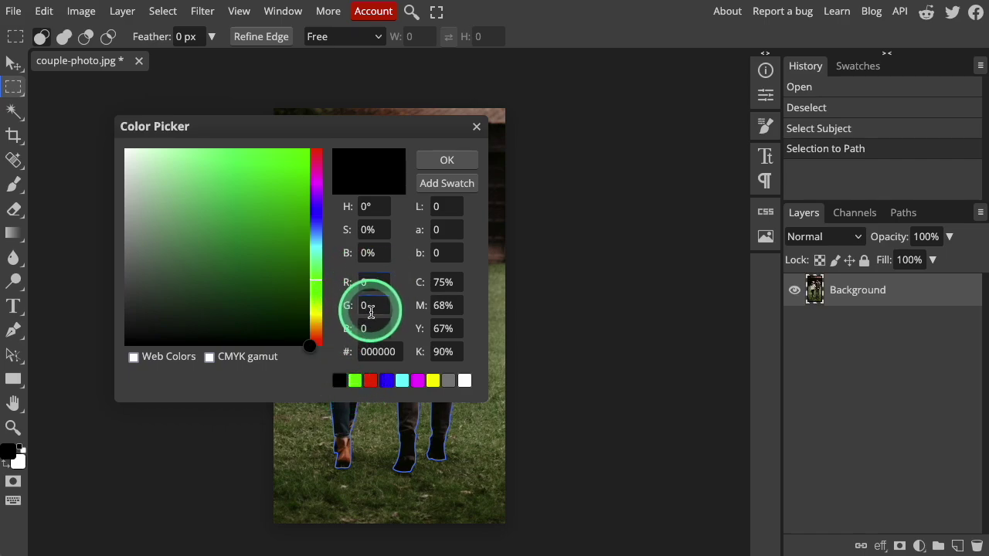
left_click(382, 325)
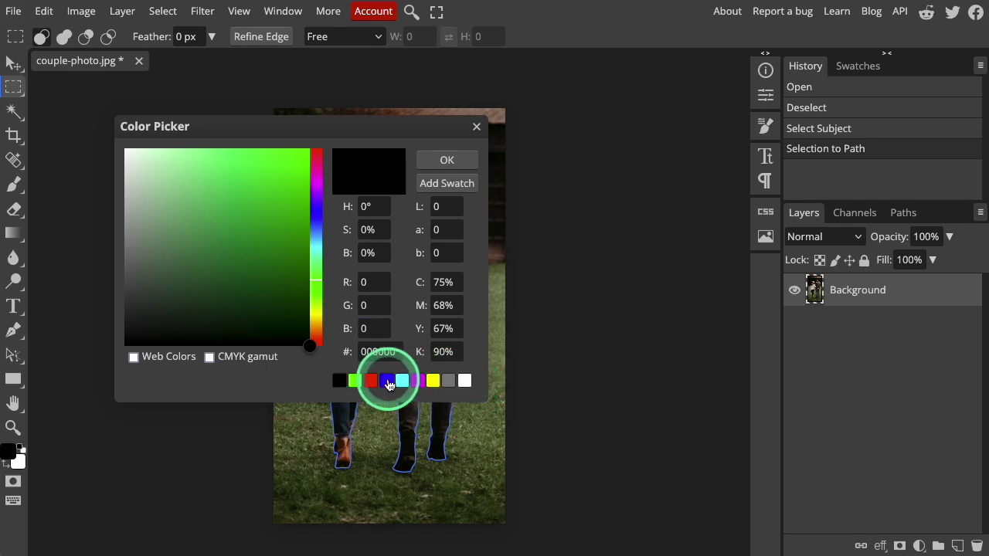
left_click(442, 161)
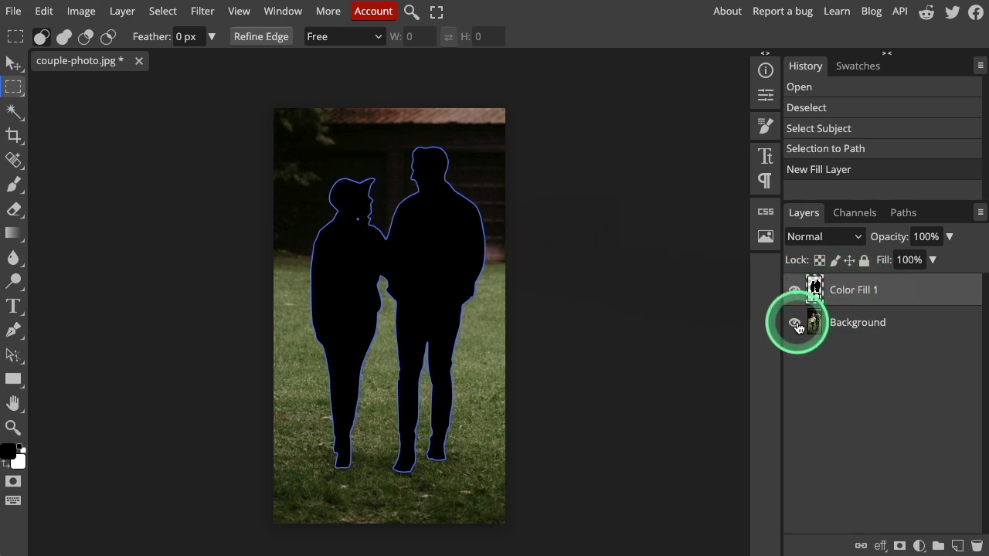
Hide the Background photo layer, leaving the black silhouette on transparency
left_click(859, 326)
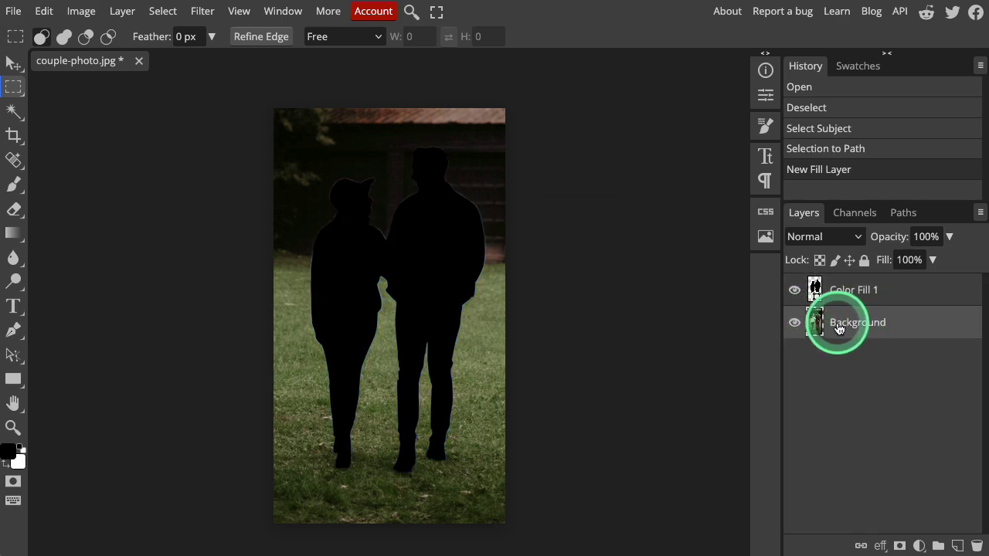
left_click(796, 323)
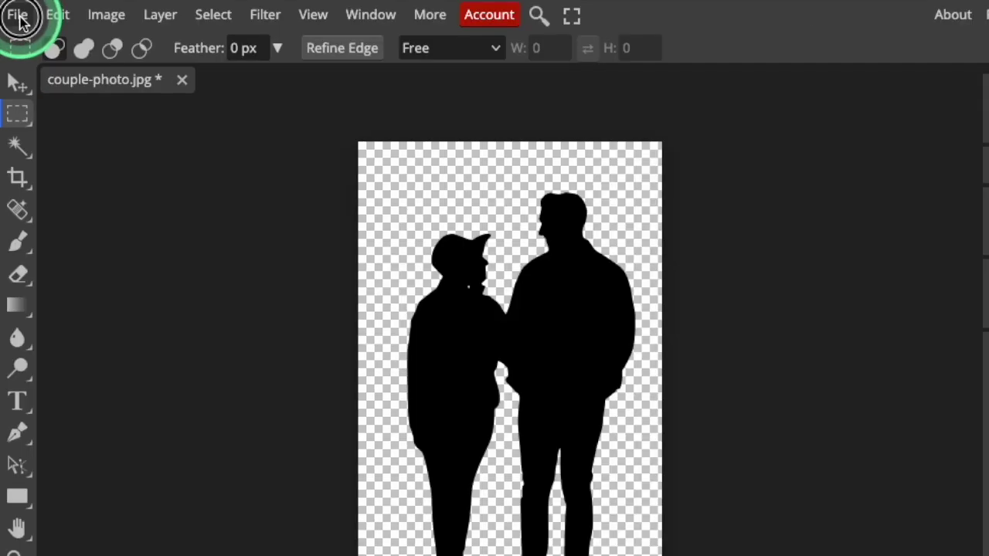
Export the silhouette as an SVG at 600 × 1076 px and save it
left_click(18, 15)
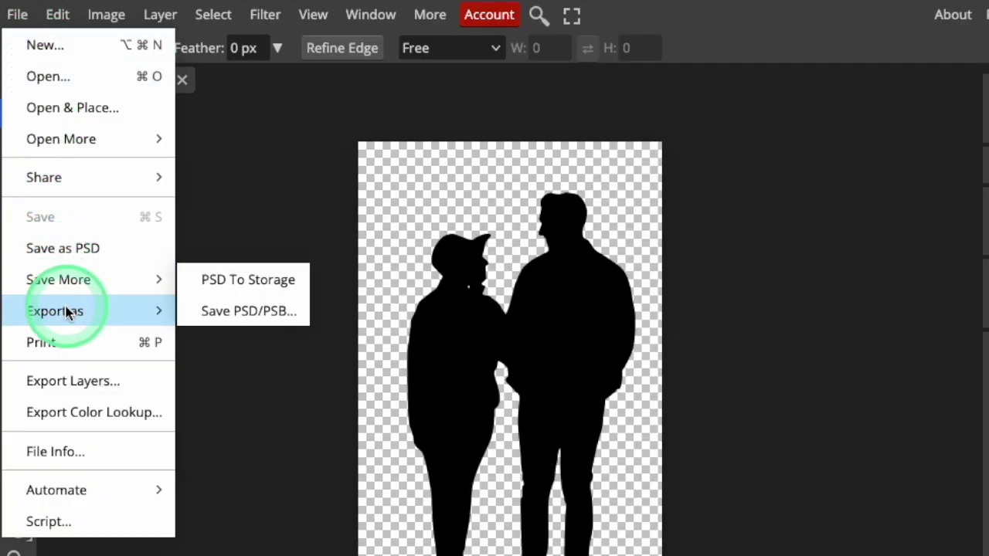
mouse_move(68, 311)
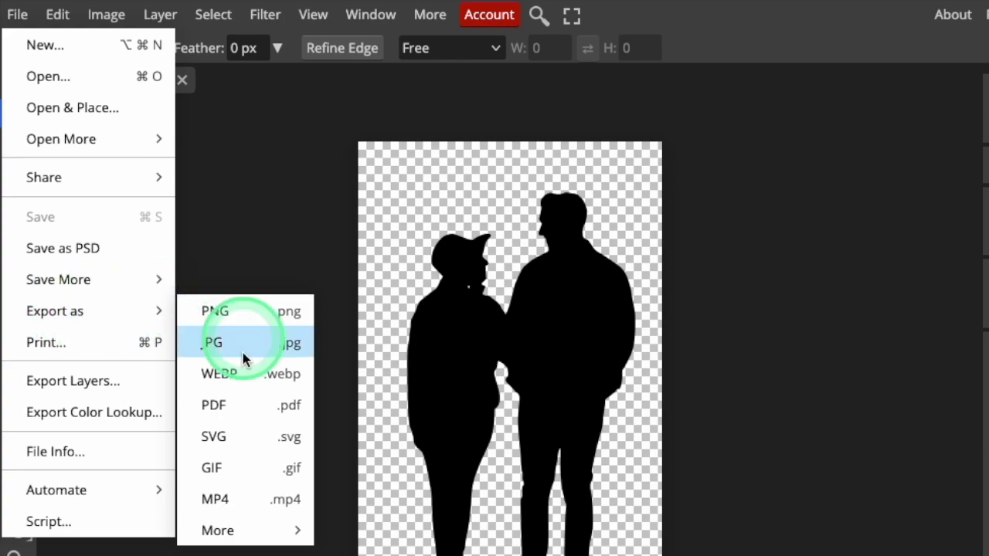
left_click(222, 438)
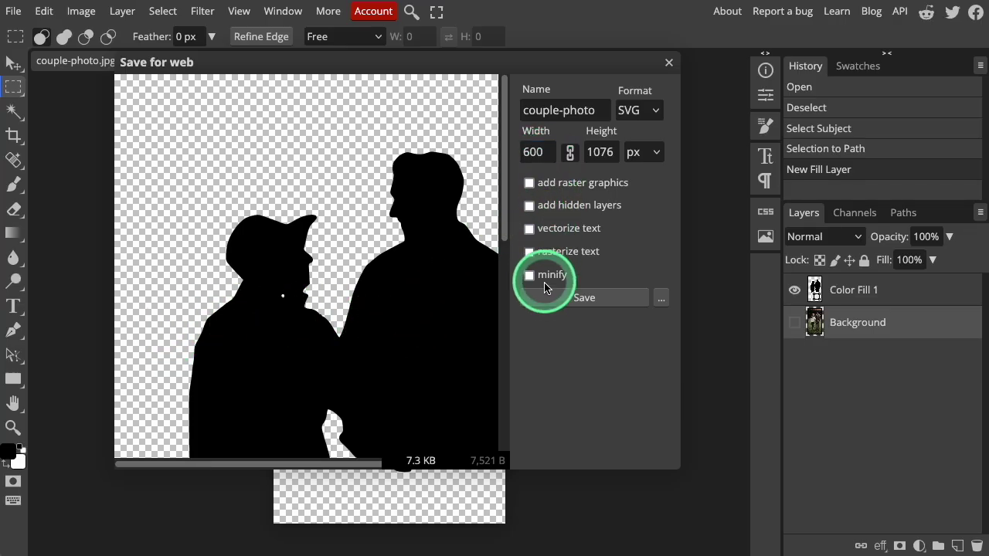
left_click(533, 151)
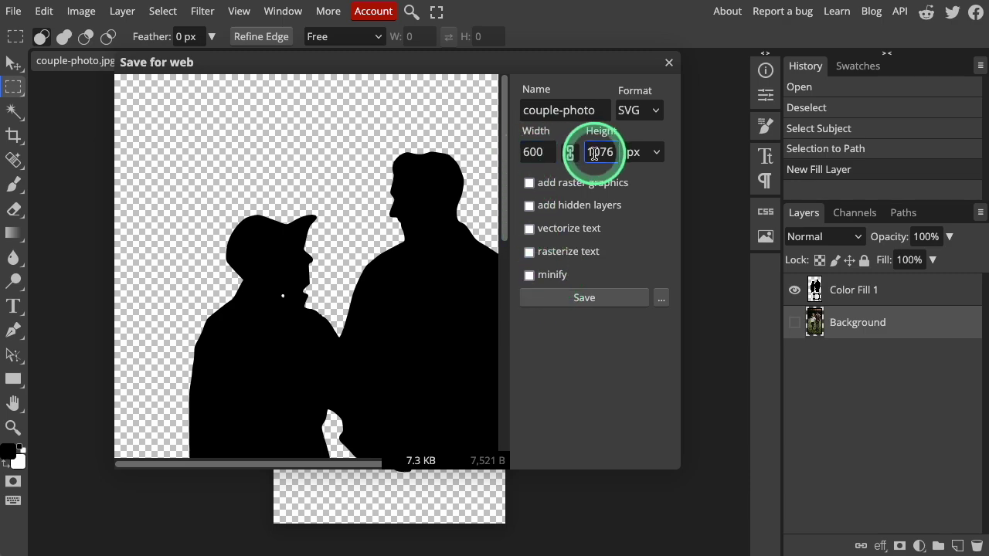
left_click(585, 301)
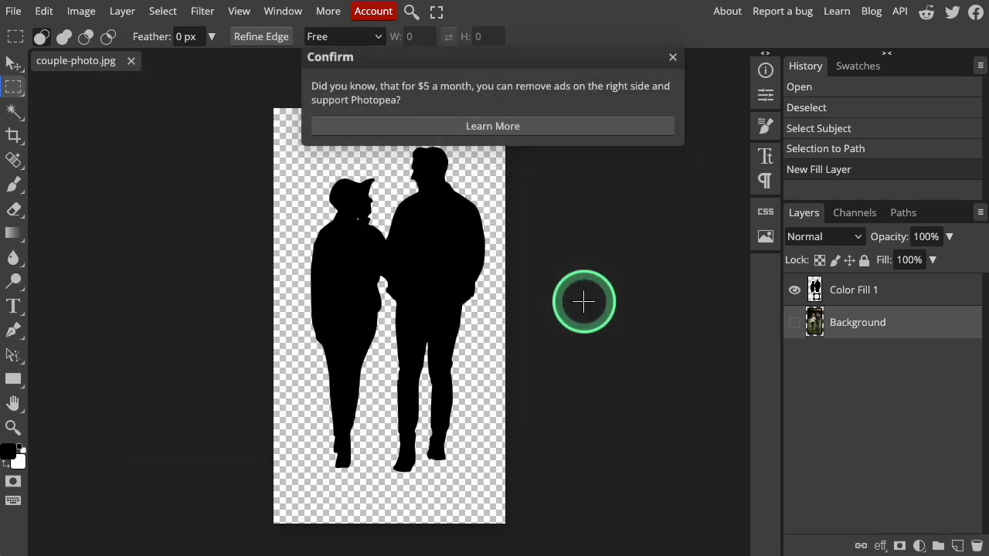
left_click(609, 211)
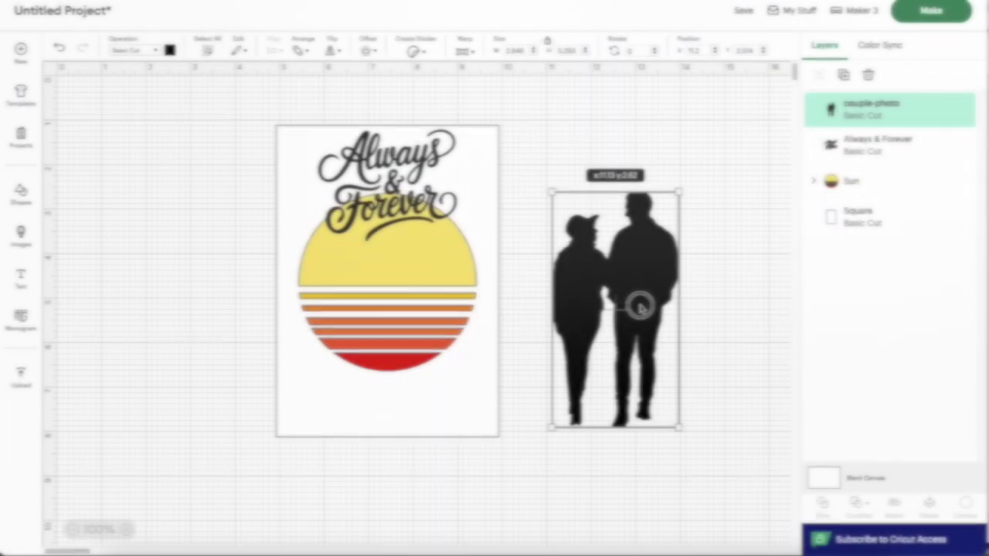
Move the silhouette onto the sun, resize it to 2.5 × 4.65 in, and center it
left_click_drag(640, 307, 414, 310)
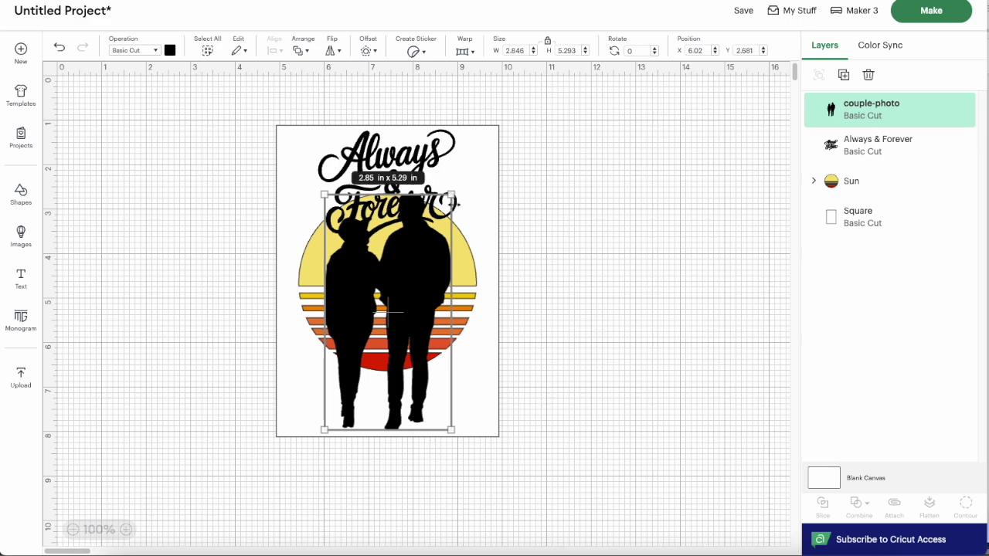
left_click_drag(452, 194, 438, 227)
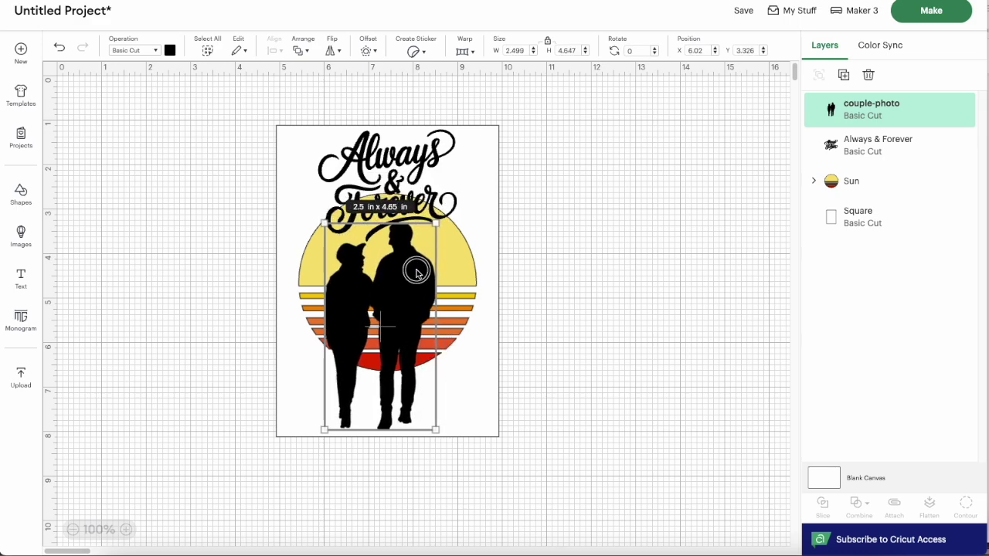
left_click_drag(416, 272, 421, 273)
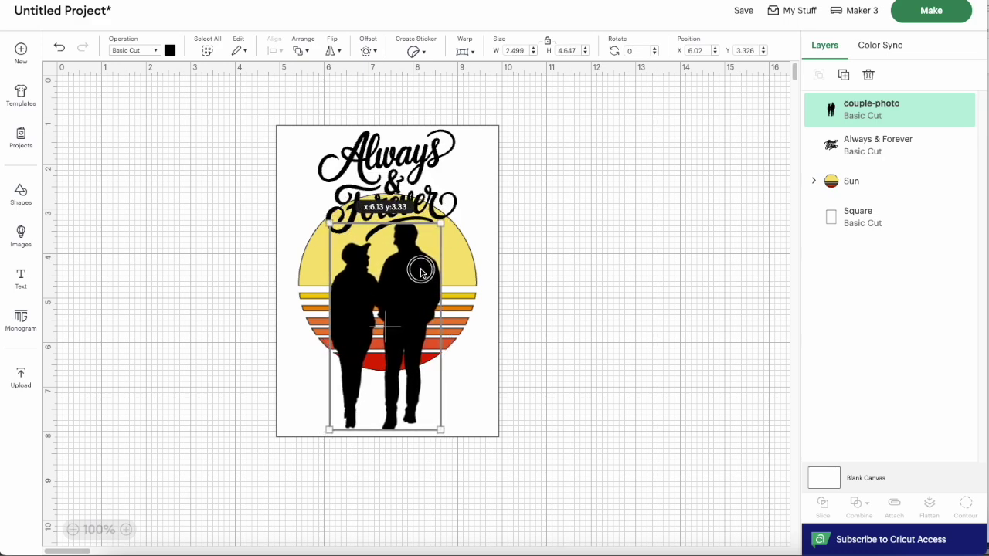
left_click(607, 266)
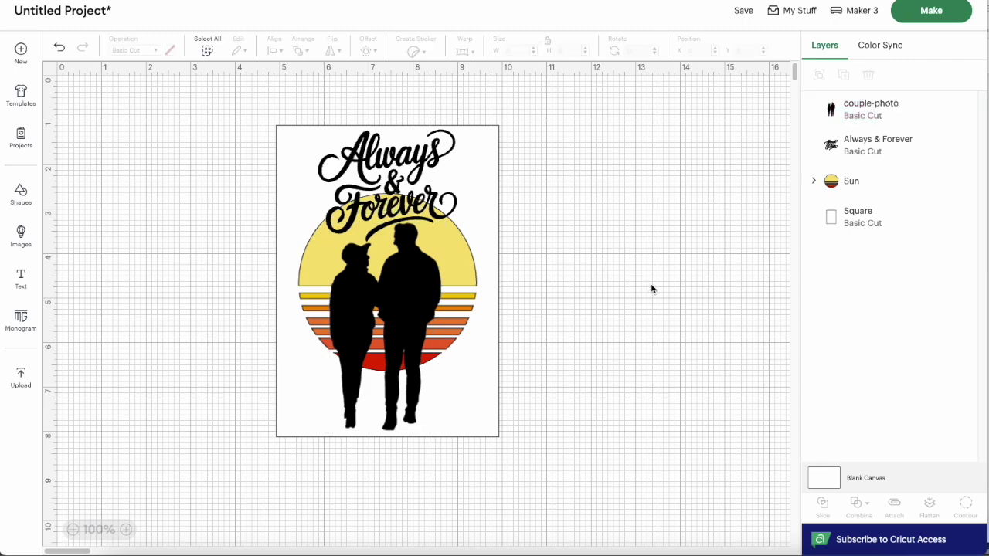